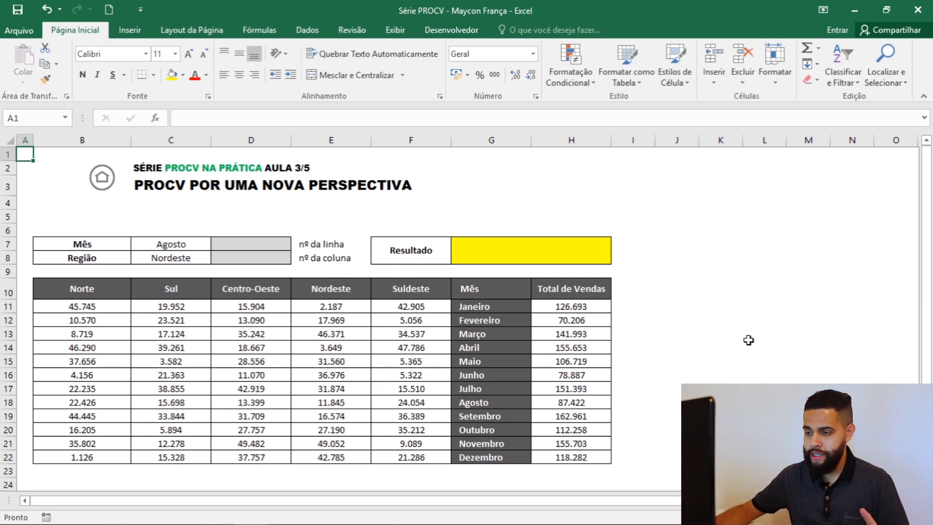
Examine the region headers, the month column, the whole sales table and the Mês and Região lookup cells.
{"action": "left_click", "coordinate": [70, 288]}
{"action": "left_click", "coordinate": [171, 290]}
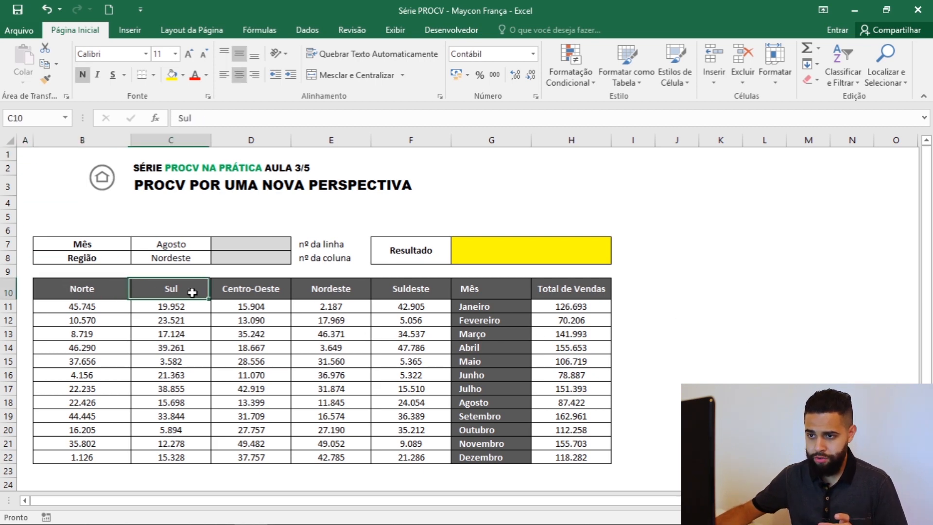
{"action": "left_click", "coordinate": [252, 290]}
{"action": "left_click", "coordinate": [311, 290]}
{"action": "left_click", "coordinate": [391, 290]}
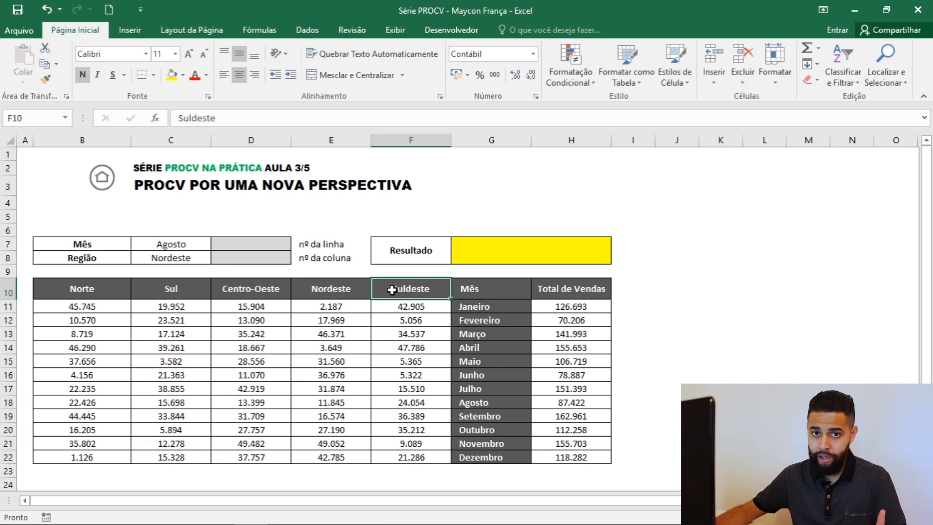
{"action": "left_click_drag", "start_coordinate": [477, 307], "coordinate": [493, 457]}
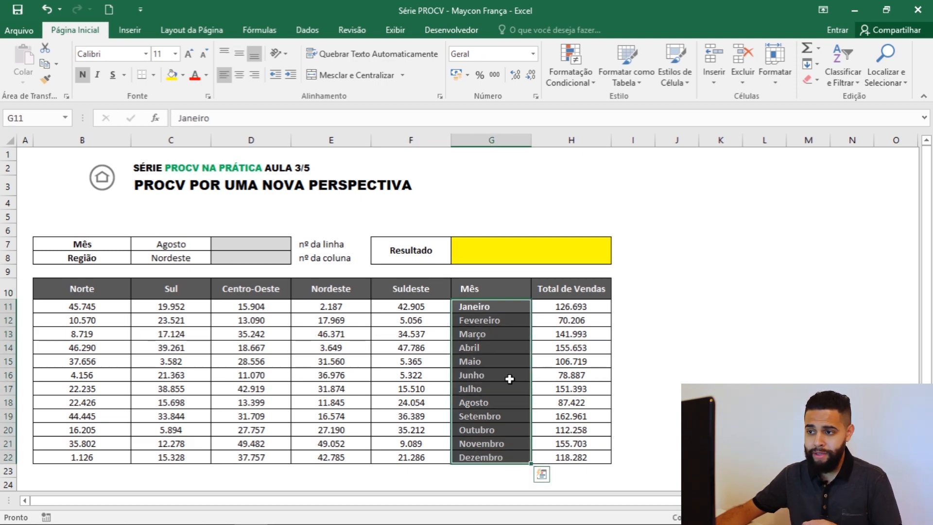
{"action": "left_click_drag", "start_coordinate": [84, 297], "coordinate": [554, 452]}
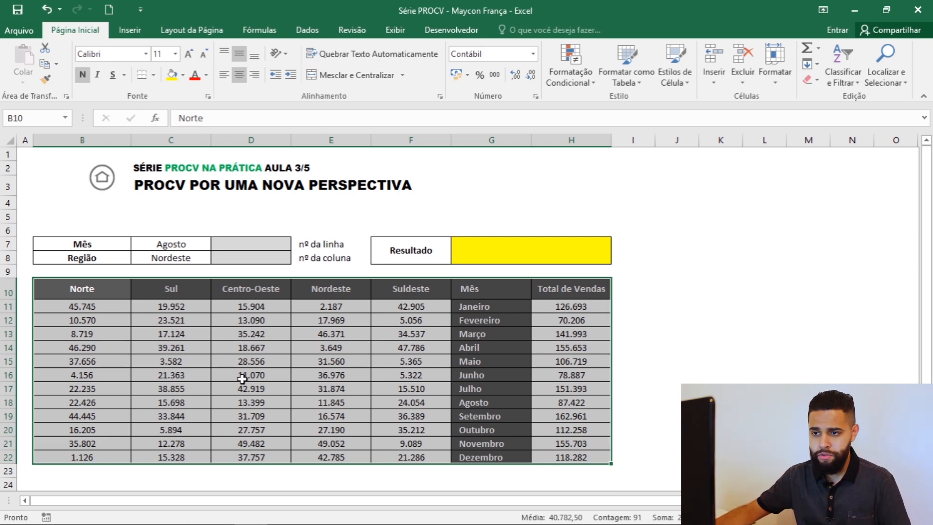
{"action": "left_click", "coordinate": [248, 245]}
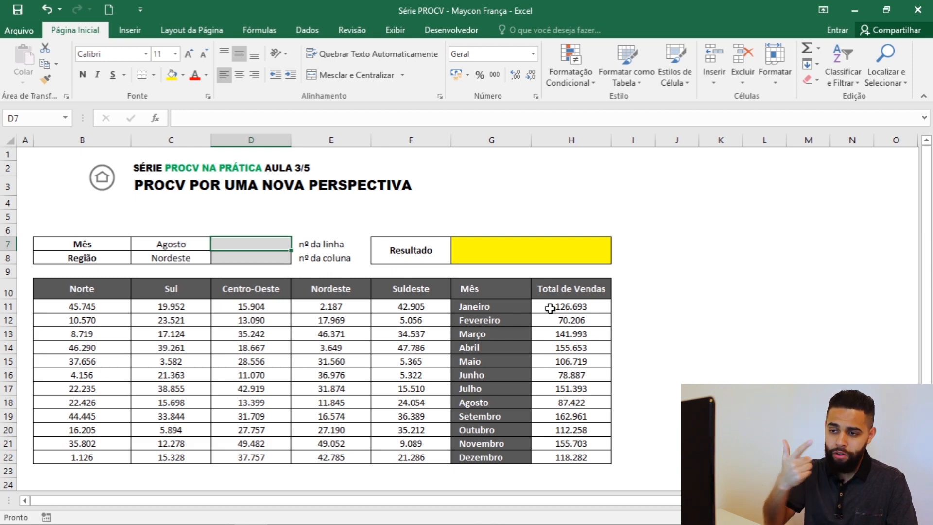
{"action": "left_click", "coordinate": [191, 261]}
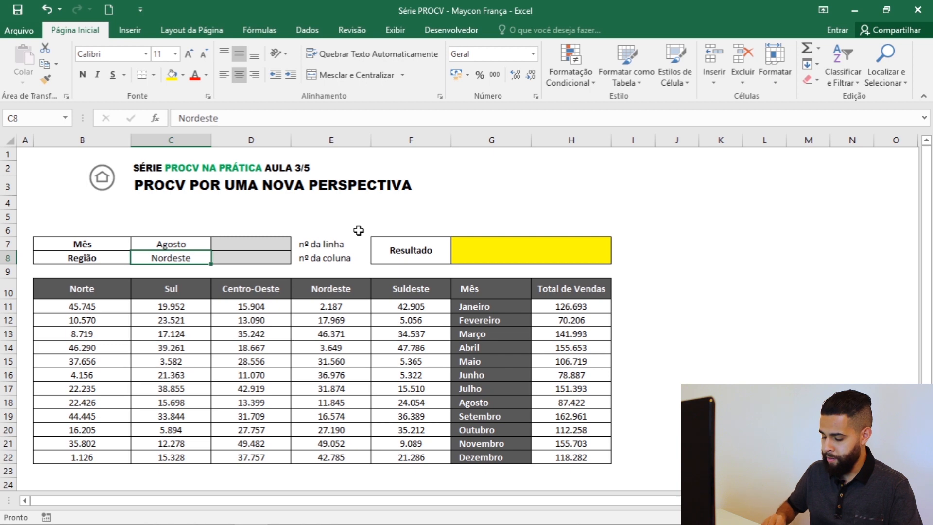
Enter =CORRESP(C7;G11:G22;0) in D7 to find the month's row number with an exact match.
{"action": "key", "text": "Right"}
{"action": "key", "text": "Up"}
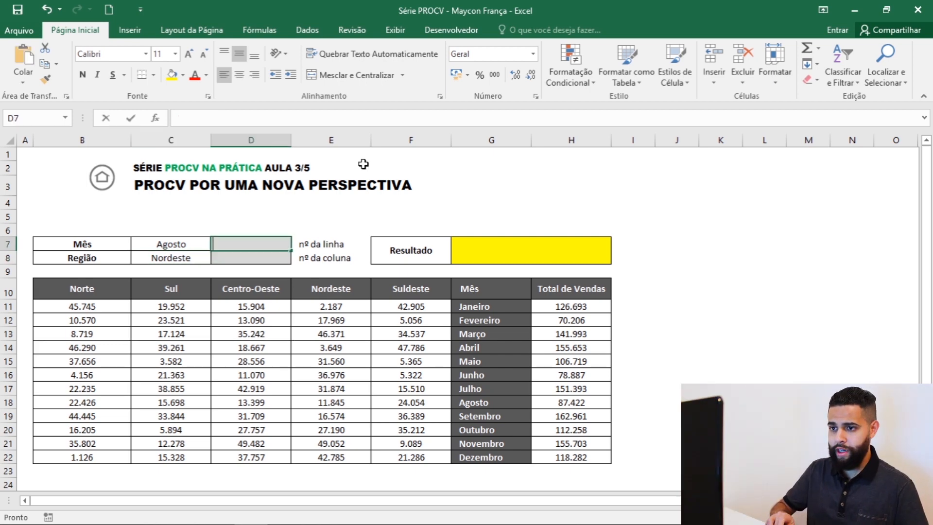
{"action": "type", "text": "=corr"}
{"action": "key", "text": "Tab"}
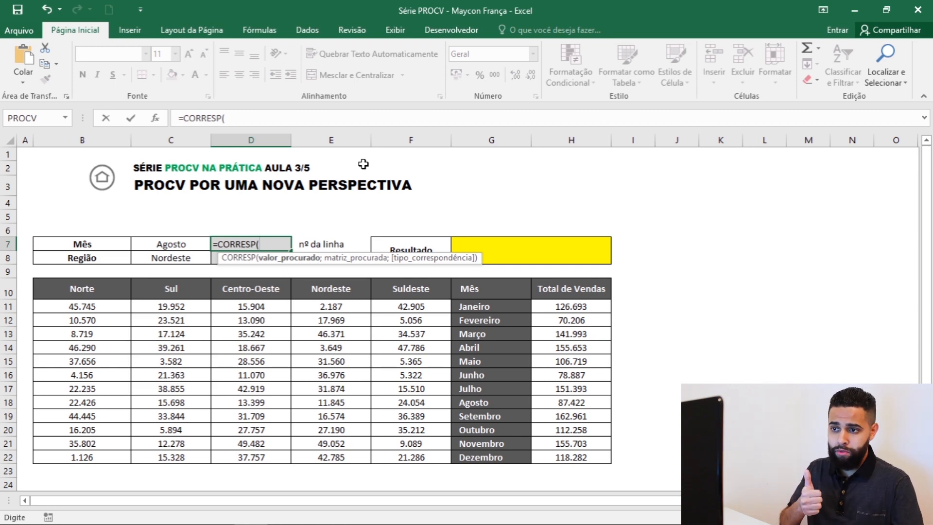
{"action": "left_click", "coordinate": [195, 245]}
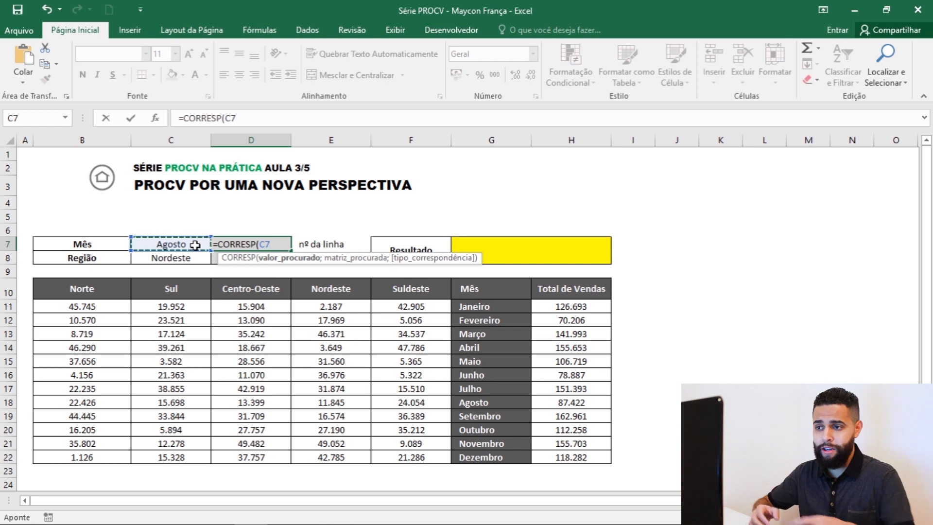
{"action": "type", "text": ";"}
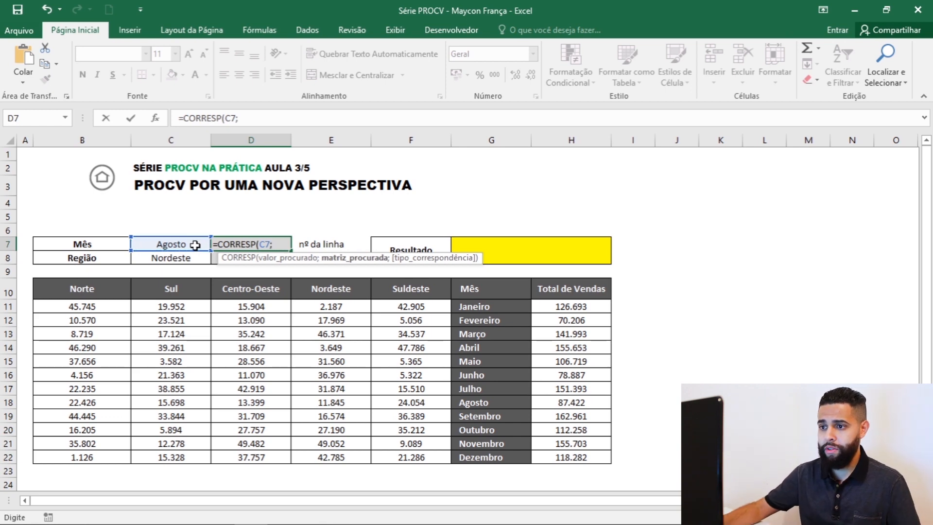
{"action": "left_click_drag", "start_coordinate": [492, 307], "coordinate": [488, 453]}
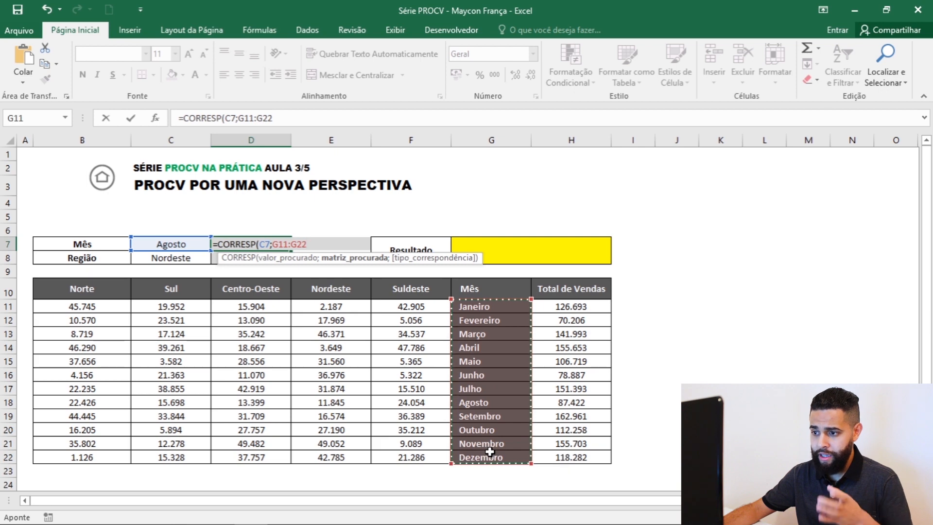
{"action": "type", "text": ";"}
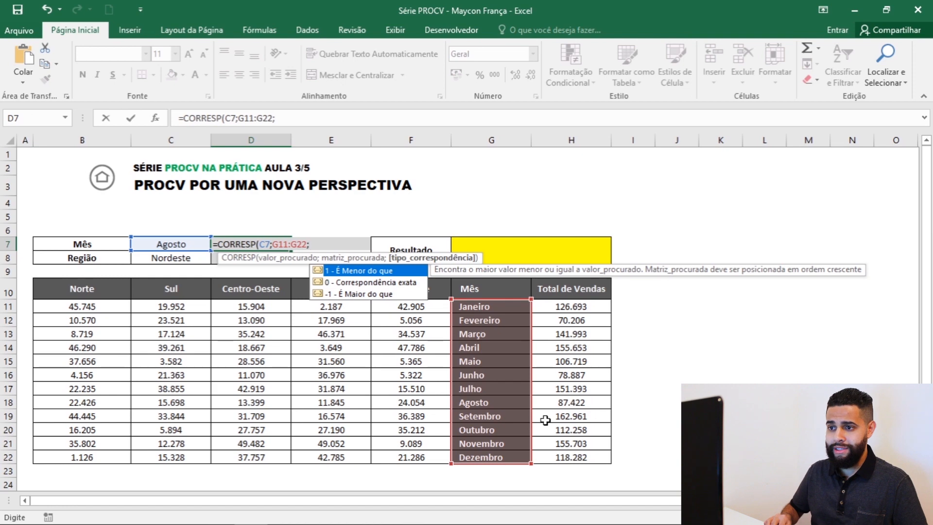
{"action": "key", "text": "Down"}
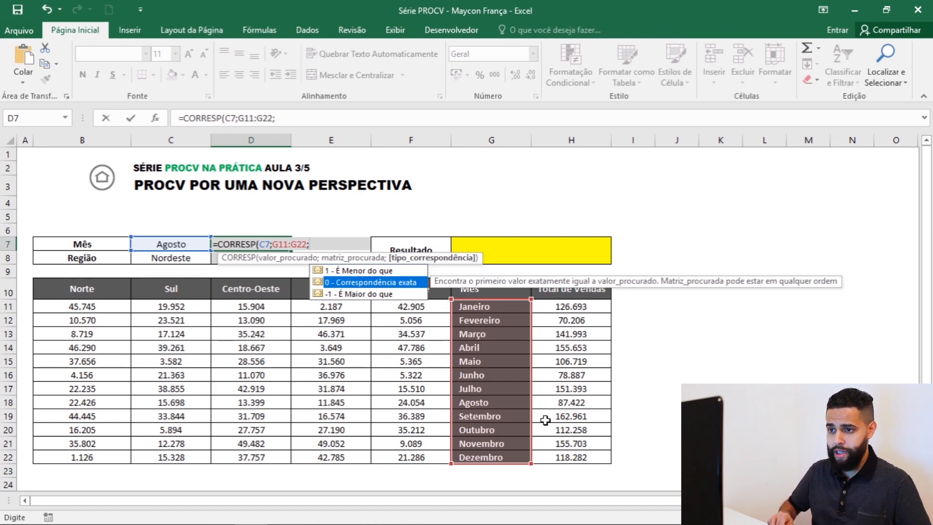
{"action": "key", "text": "Tab"}
{"action": "type", "text": ")"}
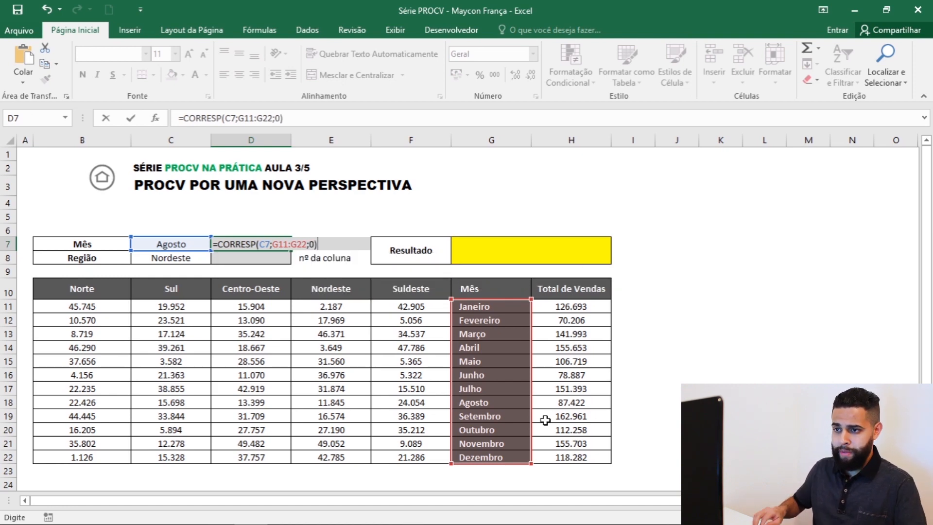
{"action": "key", "text": "Return"}
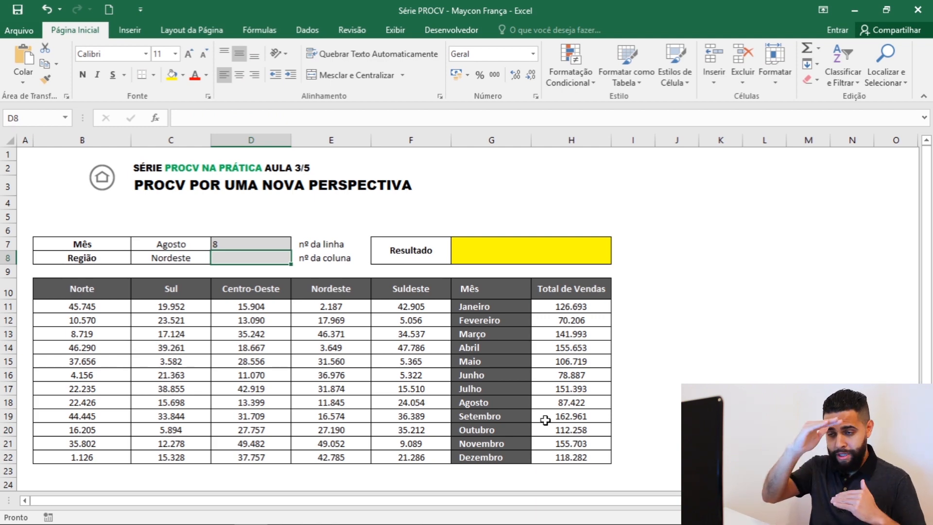
Review the month list G11:G22 and change the lookup month in C7 to Janeiro.
{"action": "left_click_drag", "start_coordinate": [486, 309], "coordinate": [489, 459]}
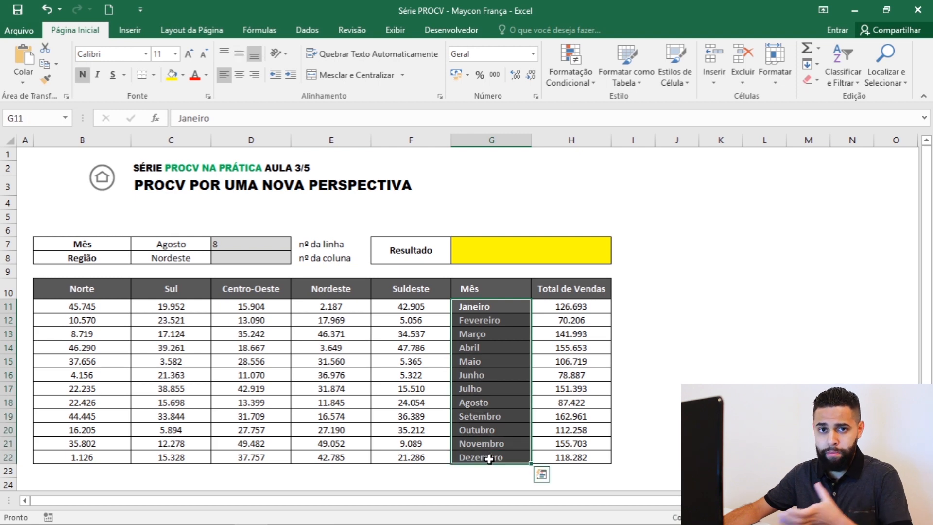
{"action": "left_click", "coordinate": [181, 245]}
{"action": "type", "text": "Janeiro"}
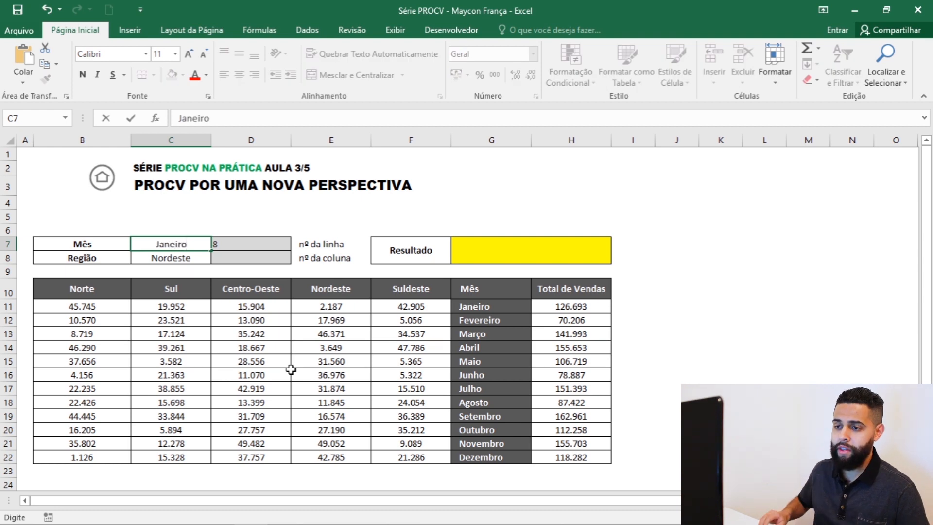
{"action": "key", "text": "Return"}
{"action": "key", "text": "Up"}
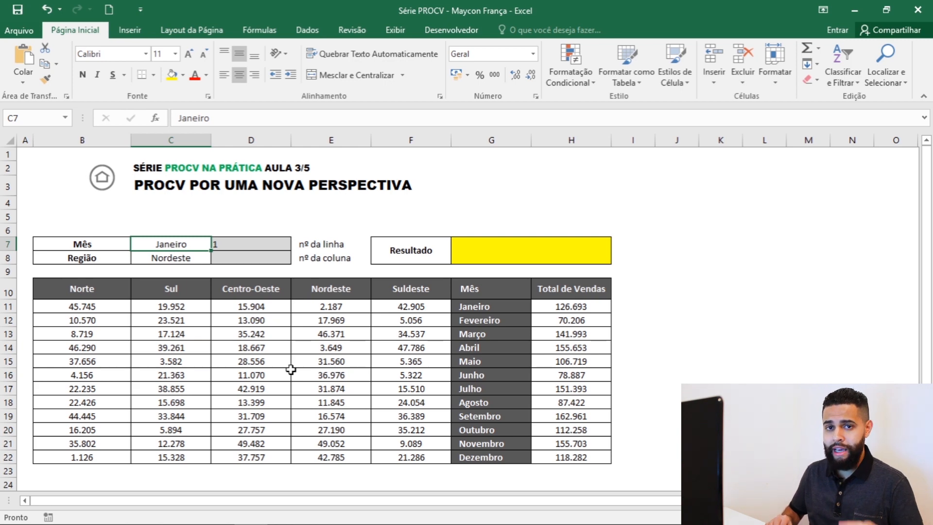
Enter =CORRESP(C8;B10:F10;0) in D8 to find the region's column number with an exact match.
{"action": "key", "text": "Down"}
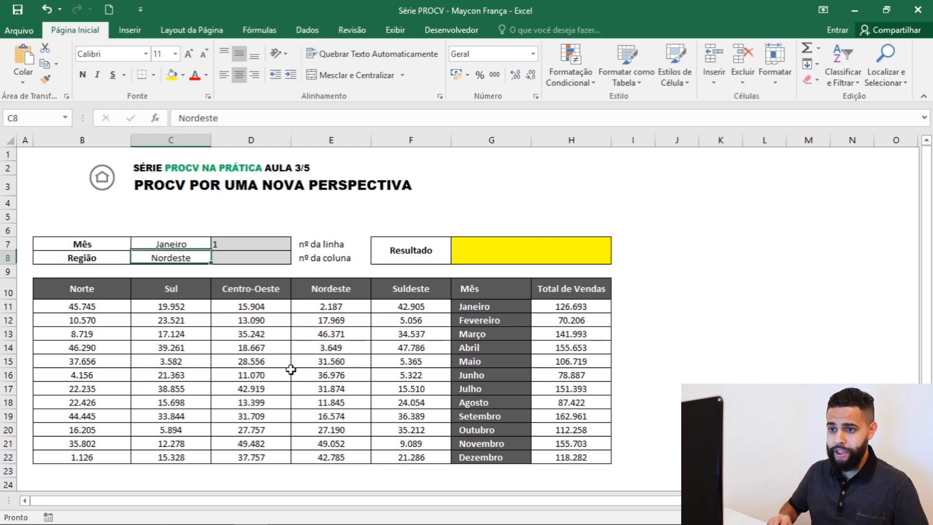
{"action": "key", "text": "Right"}
{"action": "type", "text": "="}
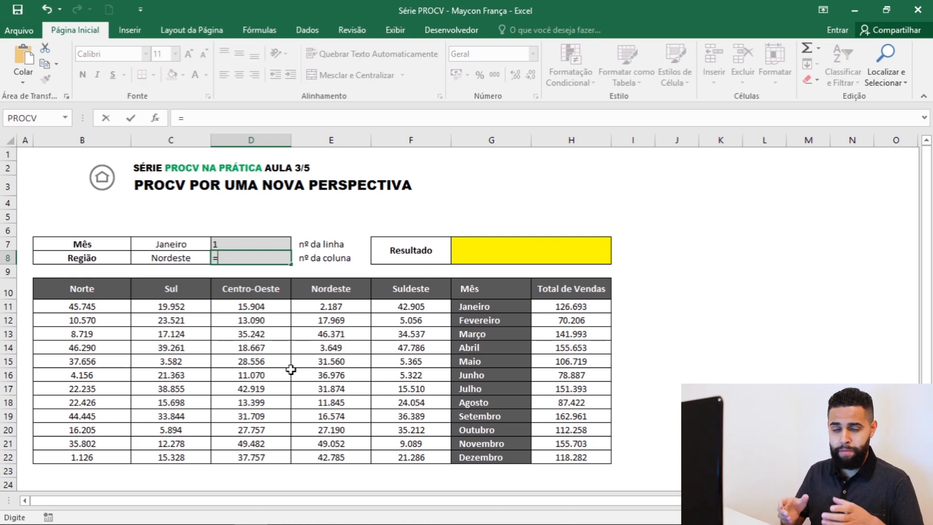
{"action": "type", "text": "co"}
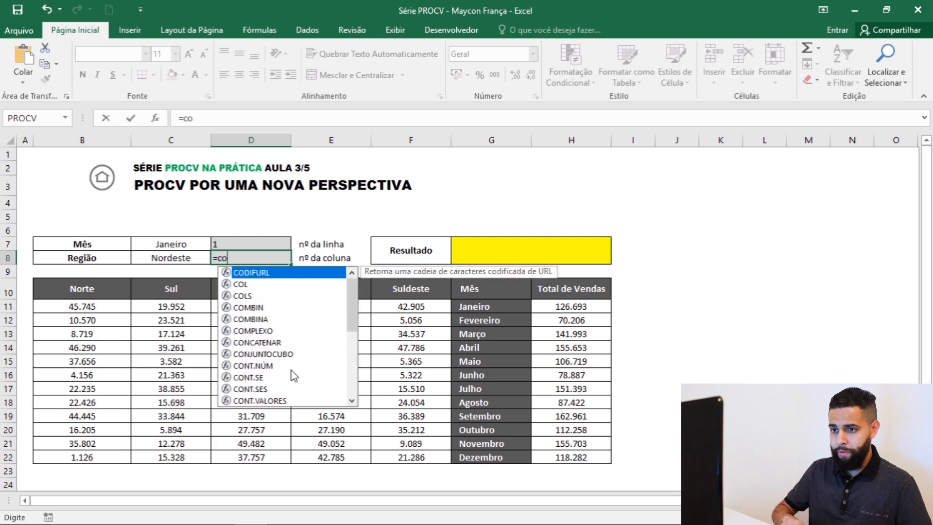
{"action": "type", "text": "rre"}
{"action": "key", "text": "Down"}
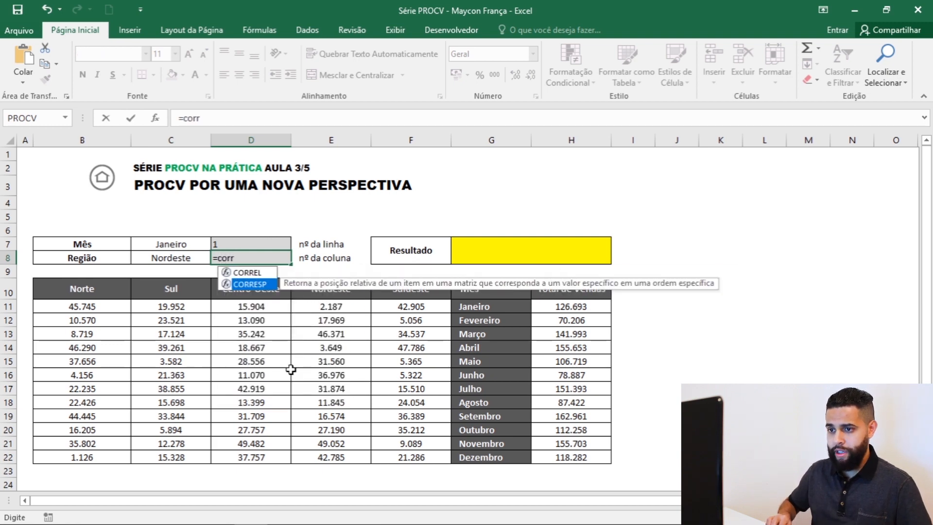
{"action": "key", "text": "Tab"}
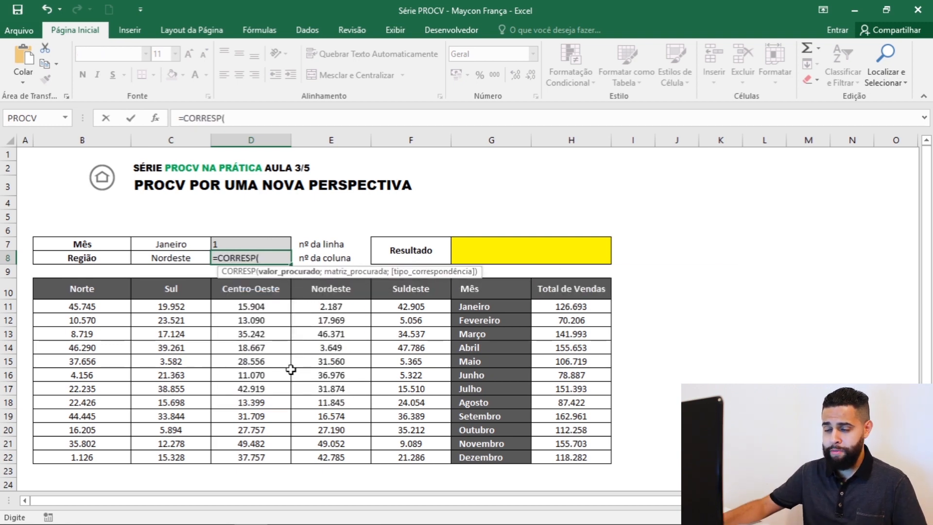
{"action": "left_click", "coordinate": [184, 256]}
{"action": "type", "text": ";"}
{"action": "left_click_drag", "start_coordinate": [75, 290], "coordinate": [411, 290]}
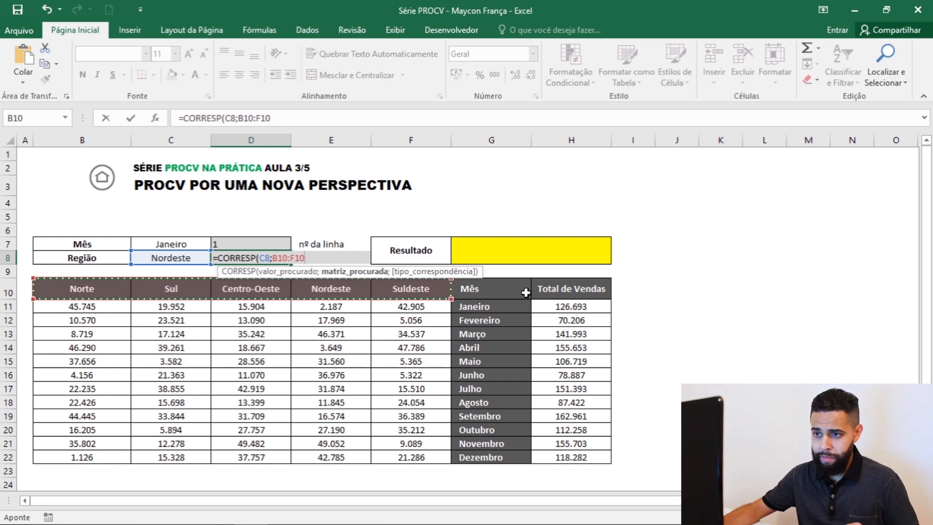
{"action": "type", "text": ";0"}
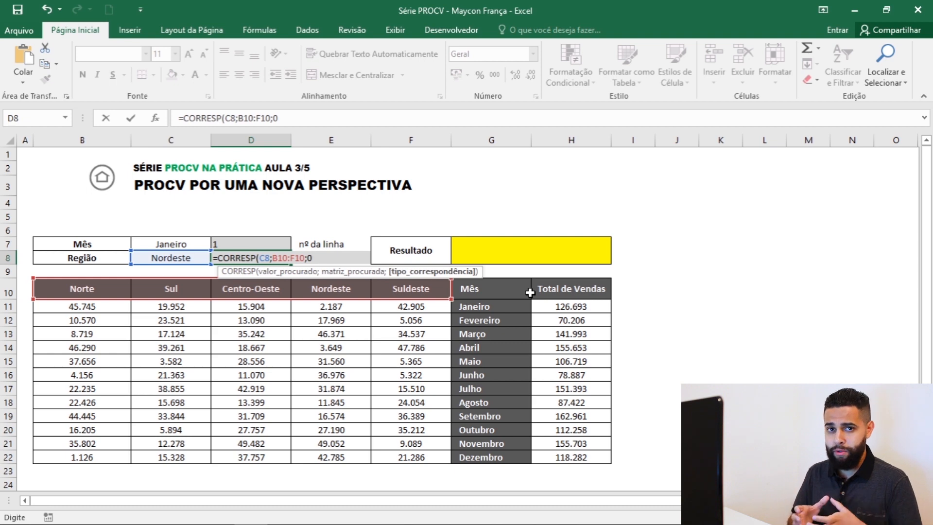
{"action": "type", "text": ")"}
{"action": "key", "text": "Return"}
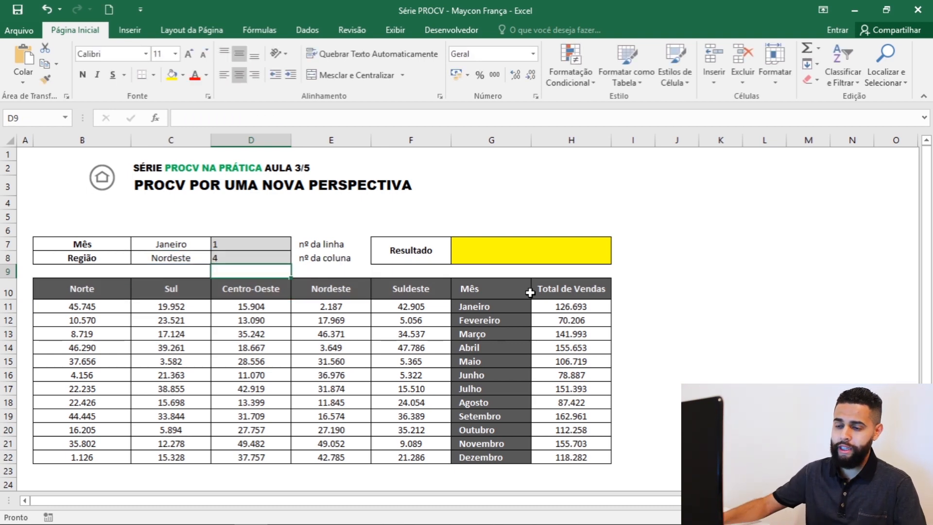
Review the region headers B10:F10 and change the lookup region in C8 to Norte.
{"action": "left_click_drag", "start_coordinate": [74, 288], "coordinate": [410, 289]}
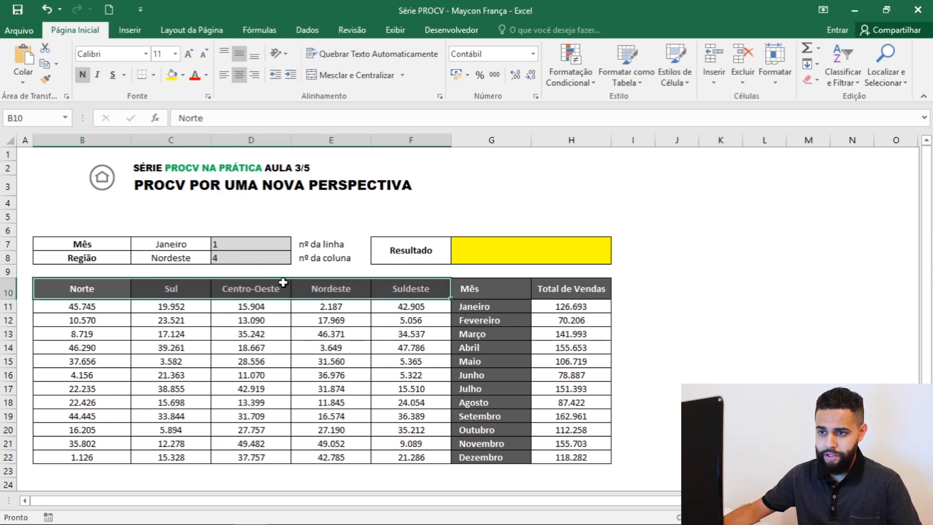
{"action": "left_click", "coordinate": [200, 261]}
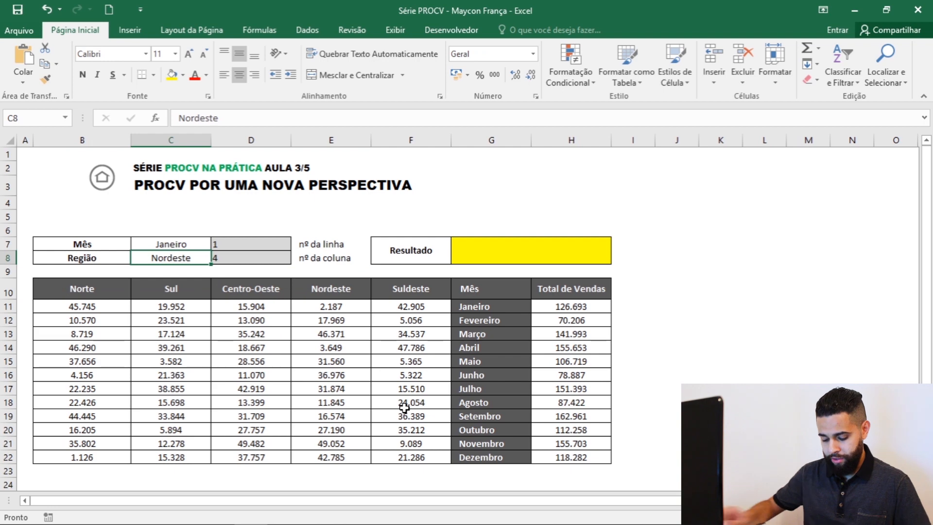
{"action": "type", "text": "Norte"}
{"action": "key", "text": "Return"}
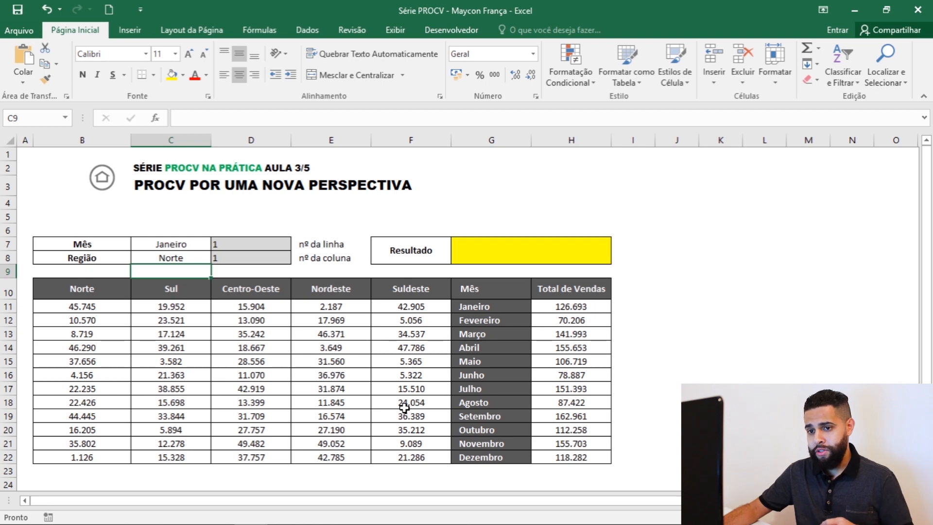
Enter =ÍNDICE(B11:H22;D7;D8) in the merged result cell G7 to return the sales value for the chosen month and region.
{"action": "left_click", "coordinate": [528, 255]}
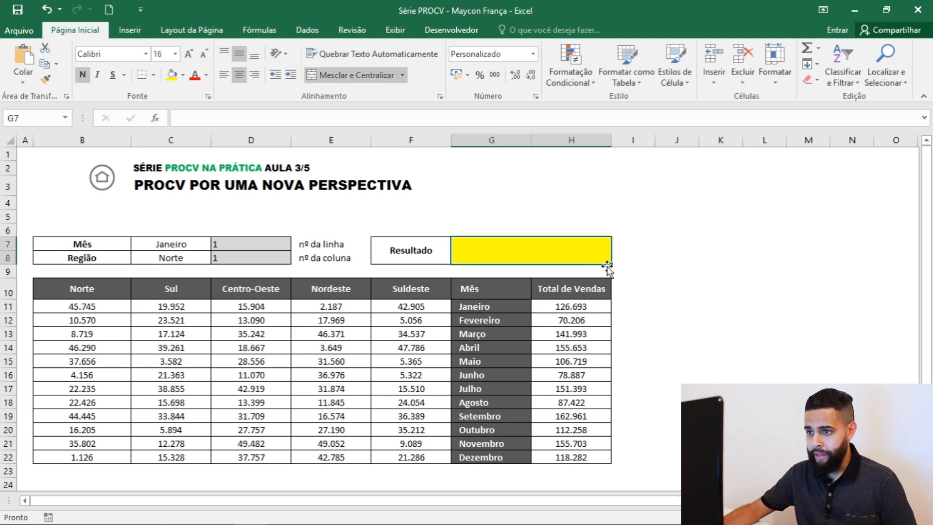
{"action": "type", "text": "=í"}
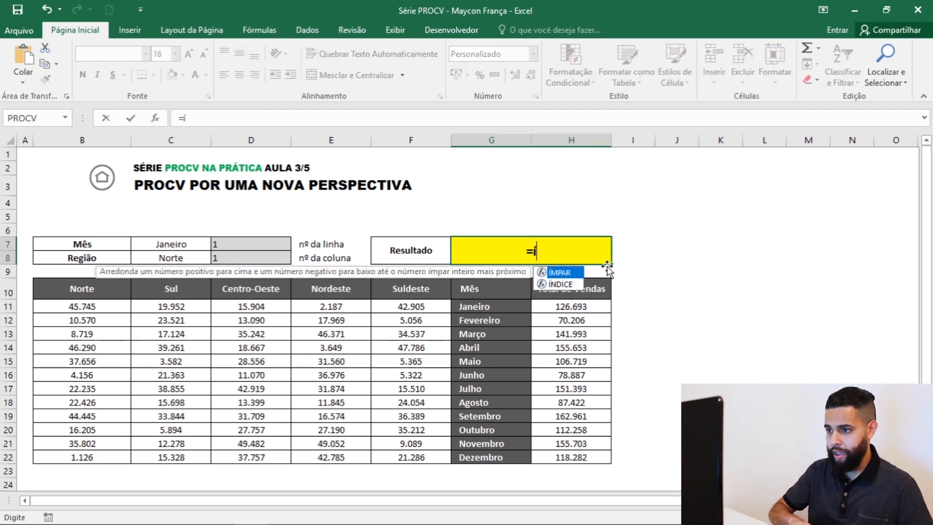
{"action": "key", "text": "Down"}
{"action": "key", "text": "Tab"}
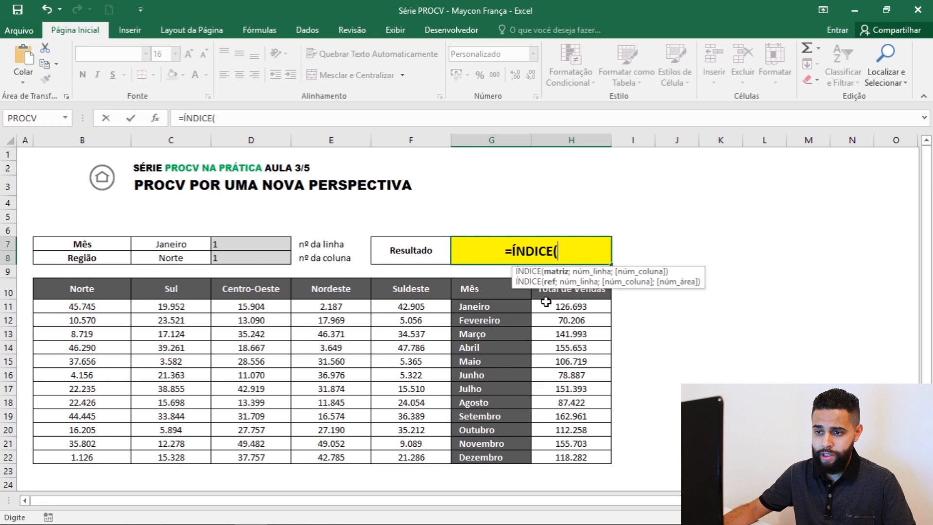
{"action": "left_click_drag", "start_coordinate": [79, 306], "coordinate": [597, 454]}
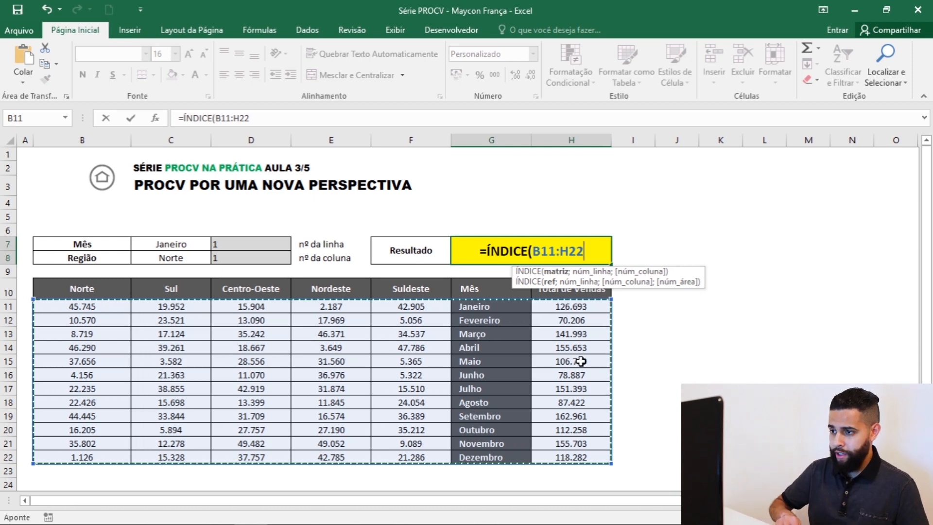
{"action": "type", "text": ";"}
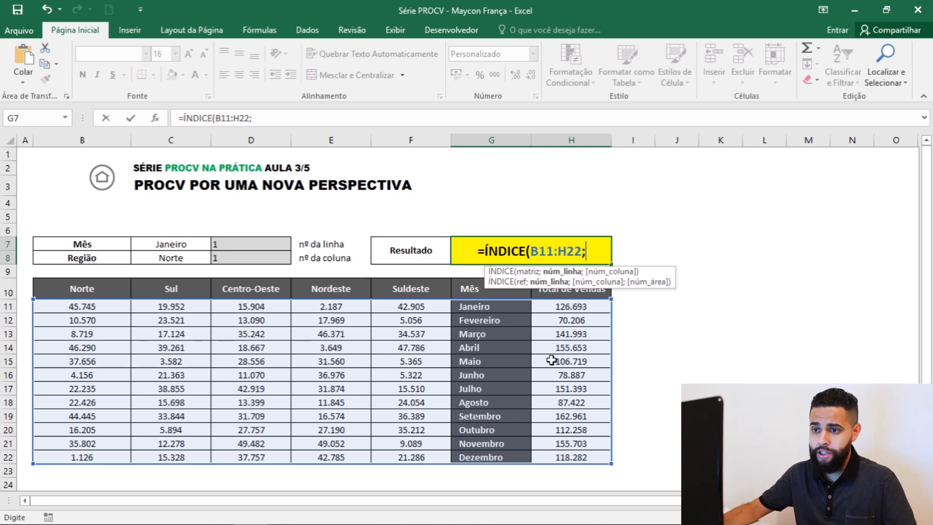
{"action": "left_click", "coordinate": [241, 246]}
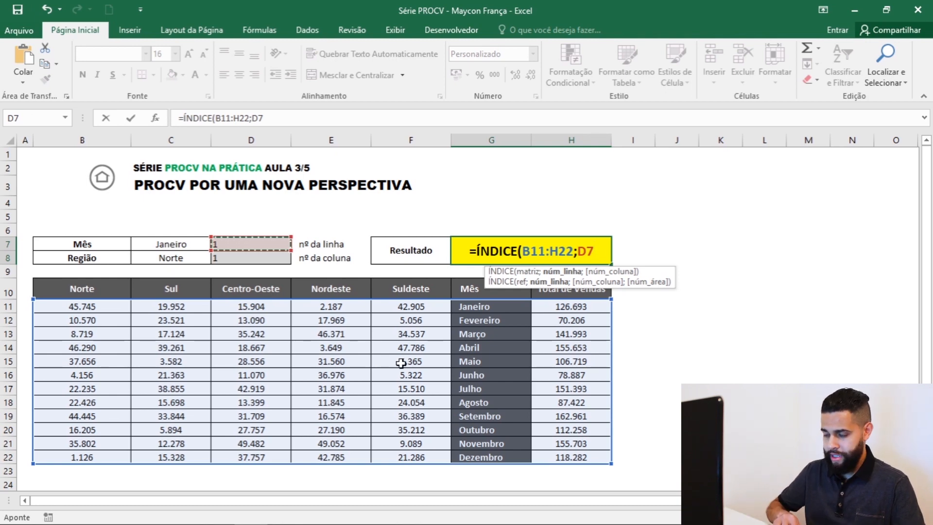
{"action": "type", "text": ";"}
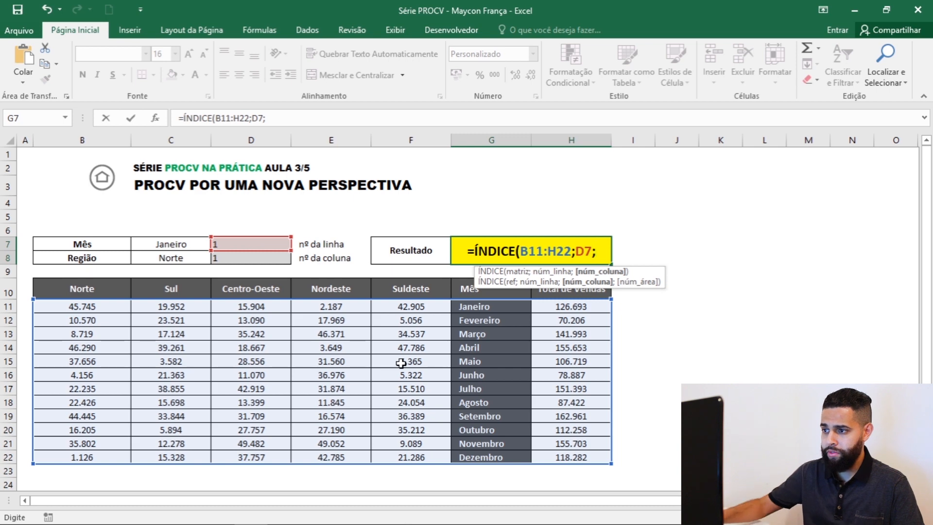
{"action": "left_click", "coordinate": [229, 257]}
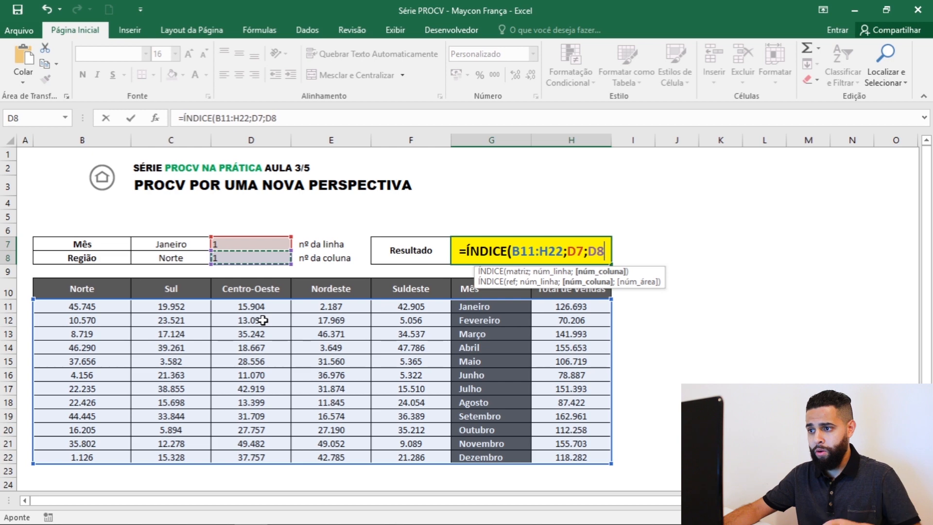
{"action": "type", "text": ")"}
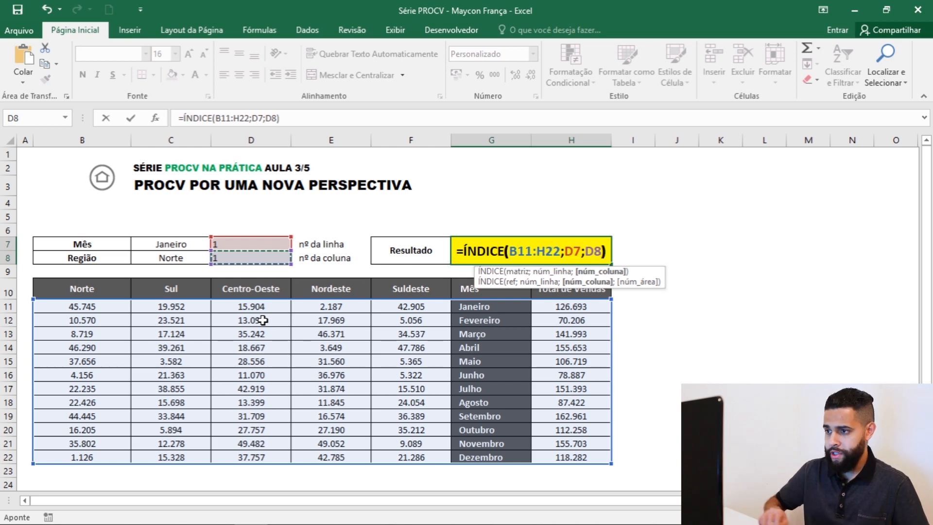
{"action": "key", "text": "Return"}
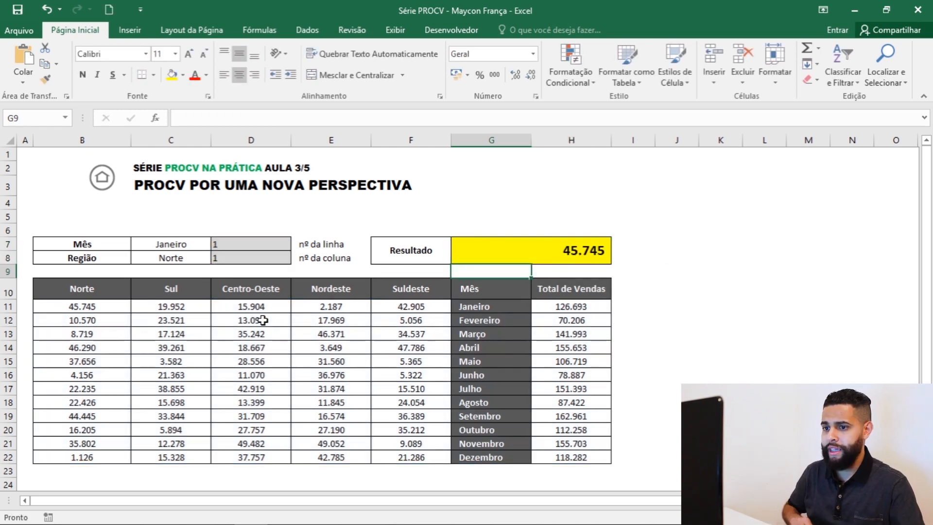
Compare the result in G7 with the Norte sales value for Janeiro in B11 and the position numbers in D7:D8.
{"action": "left_click", "coordinate": [475, 249]}
{"action": "left_click", "coordinate": [94, 305]}
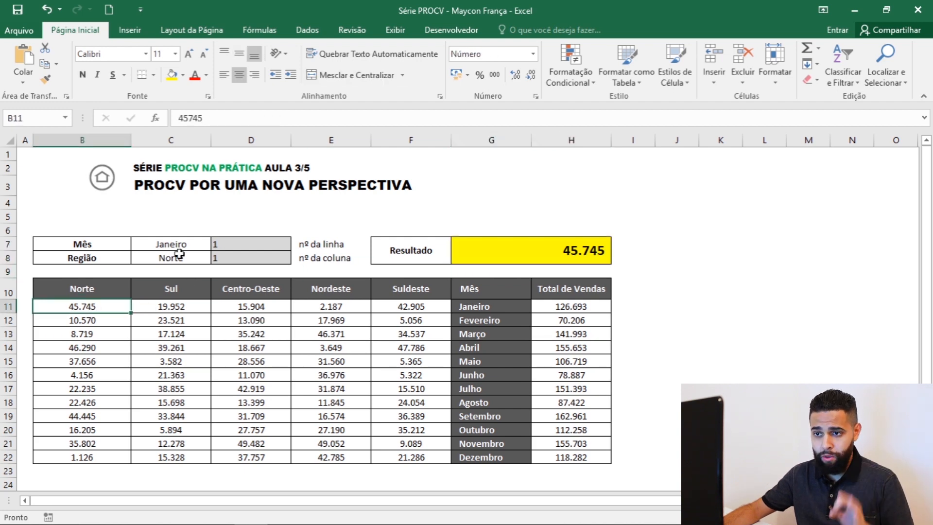
{"action": "left_click_drag", "start_coordinate": [253, 259], "coordinate": [239, 243]}
{"action": "key", "text": "ctrl+z"}
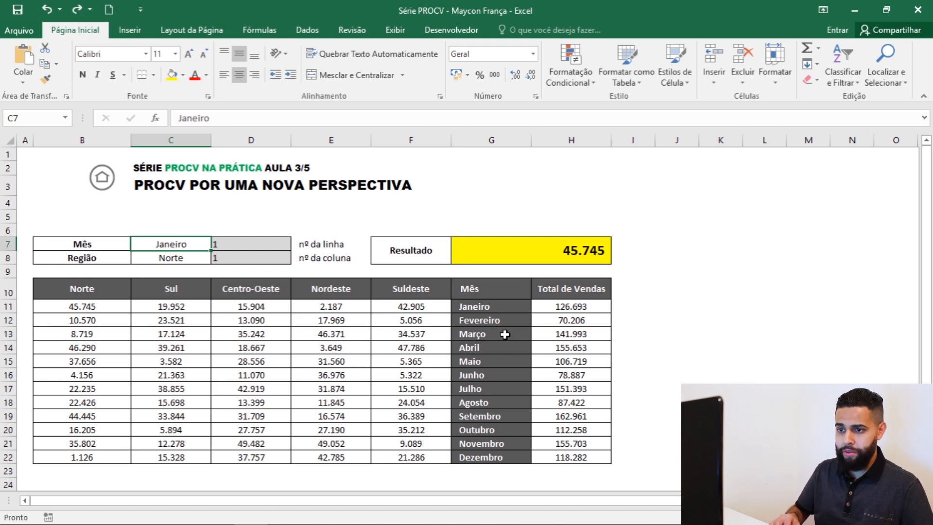
Change the lookup month in C7 to Maio and the lookup region in C8 to Nordeste.
{"action": "type", "text": "Maio"}
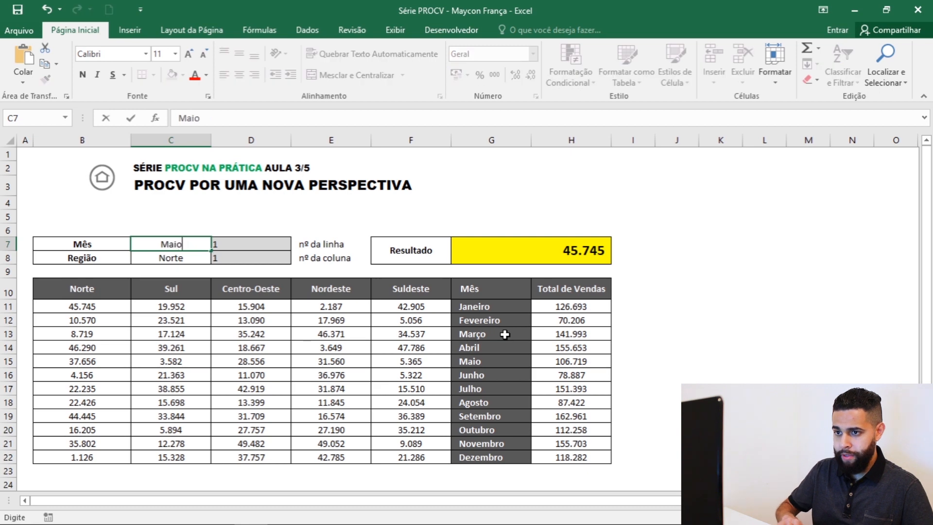
{"action": "key", "text": "Return"}
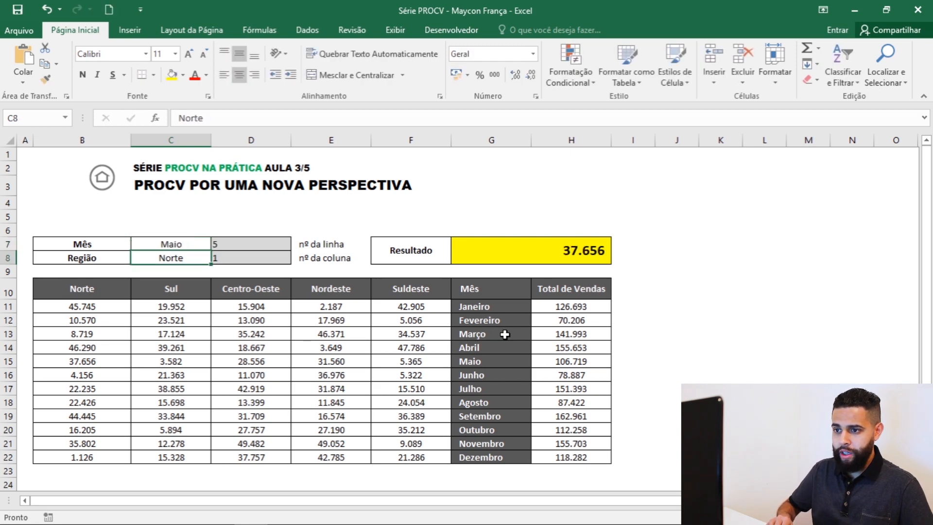
{"action": "type", "text": "Nordeste"}
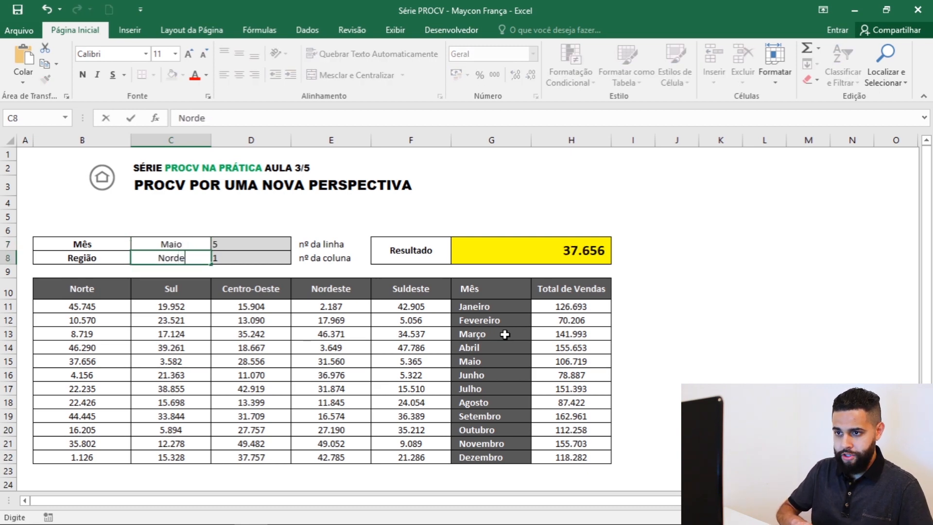
{"action": "key", "text": "Return"}
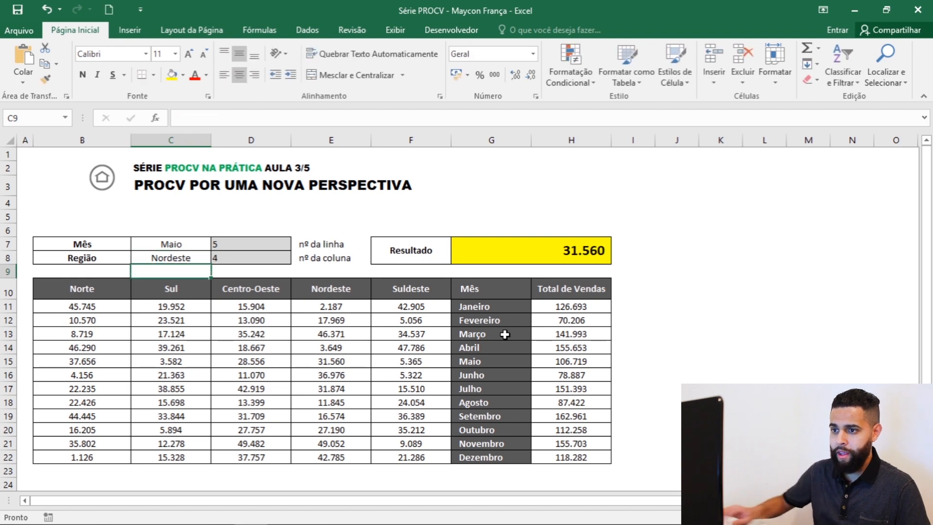
Review the formulas in D7, D8 and G7, and check the result where the Nordeste column E crosses Maio's row 15.
{"action": "left_click", "coordinate": [232, 246]}
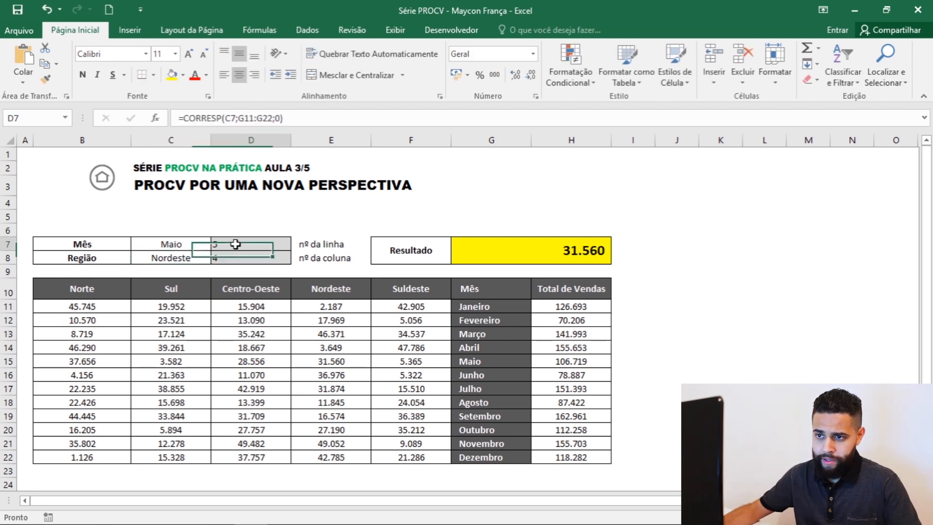
{"action": "left_click", "coordinate": [535, 242]}
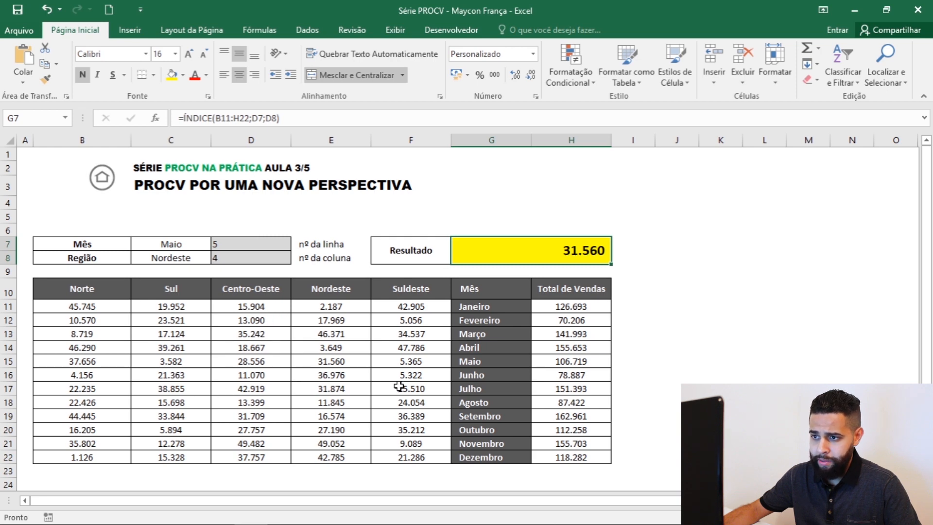
{"action": "left_click", "coordinate": [342, 138]}
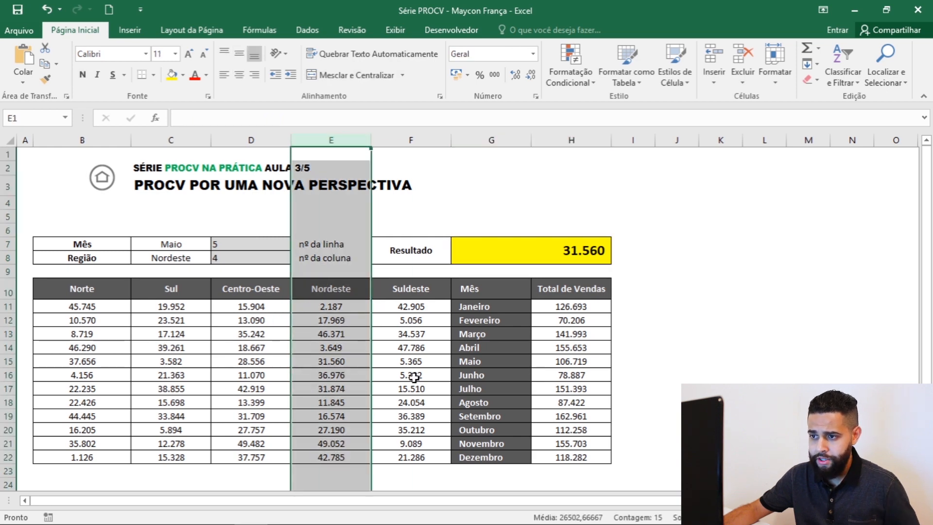
{"action": "left_click", "coordinate": [5, 362], "text": "ctrl"}
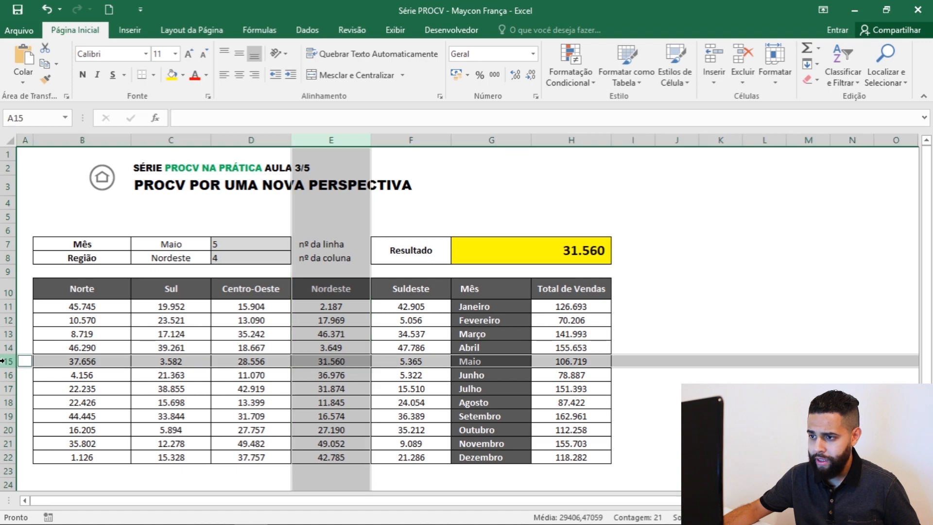